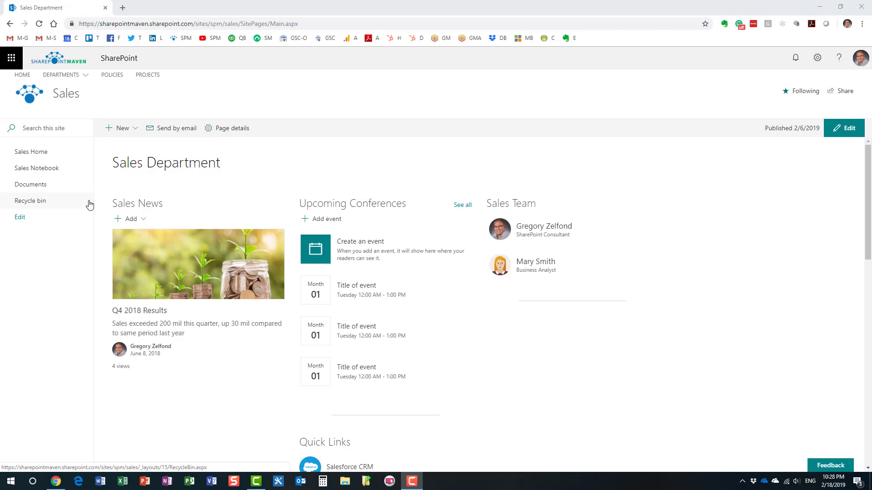
# Step: Open the Sales site's Documents library with its five folders
pyautogui.click(40, 185)
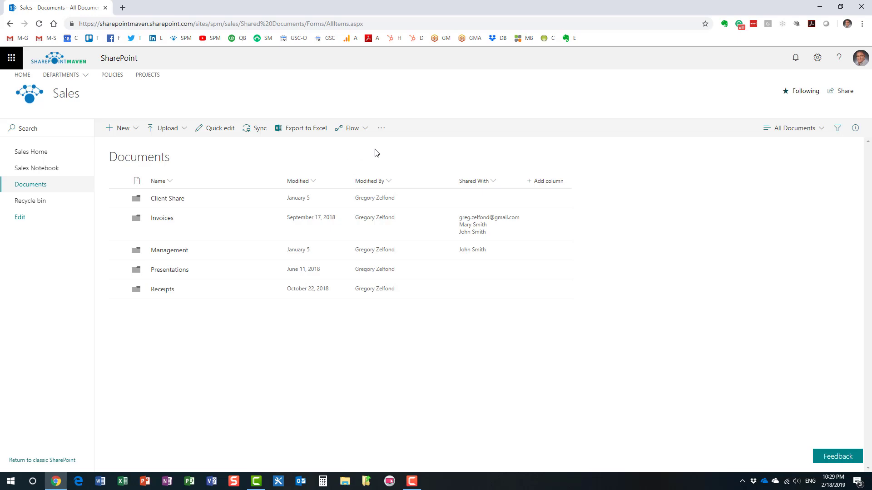
# Step: Open Alert me for the Documents library, adding a colleague as recipient and then removing them
pyautogui.click(383, 131)
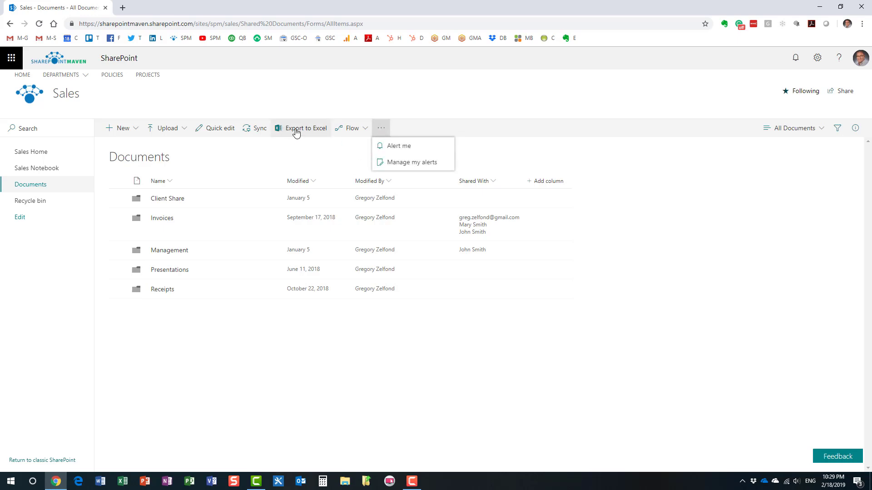
pyautogui.click(404, 150)
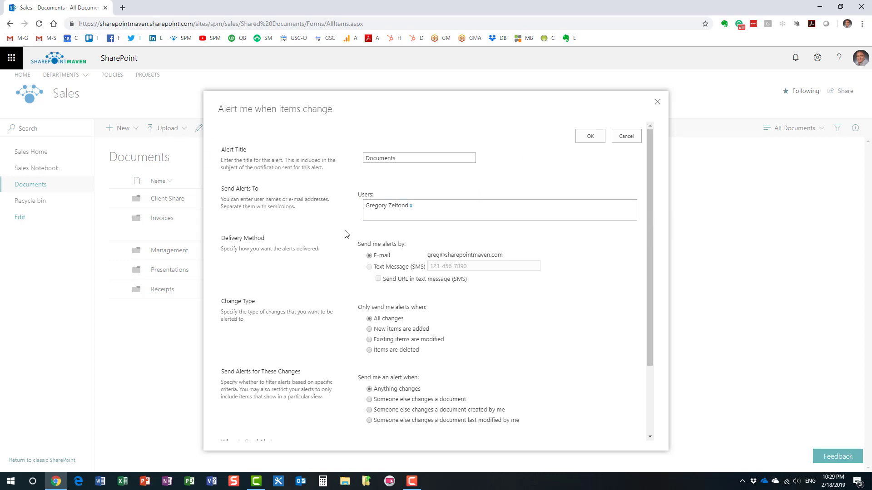
pyautogui.click(420, 206)
pyautogui.write('mary')
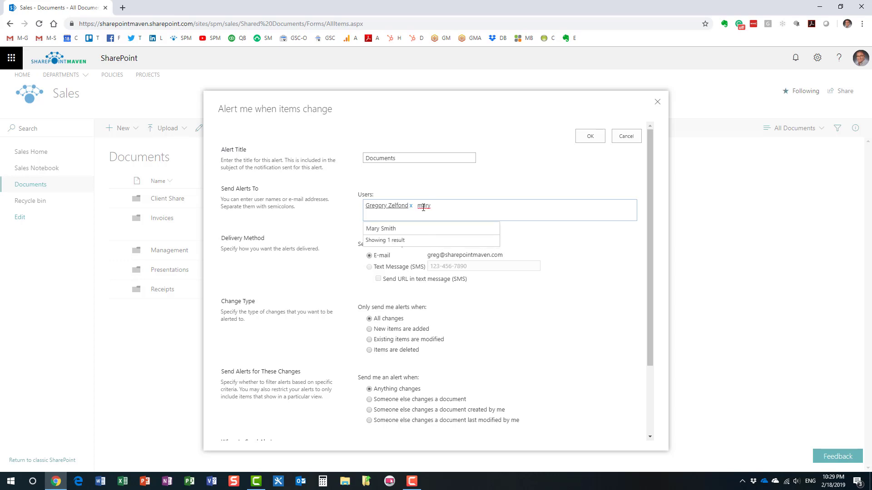
pyautogui.click(395, 230)
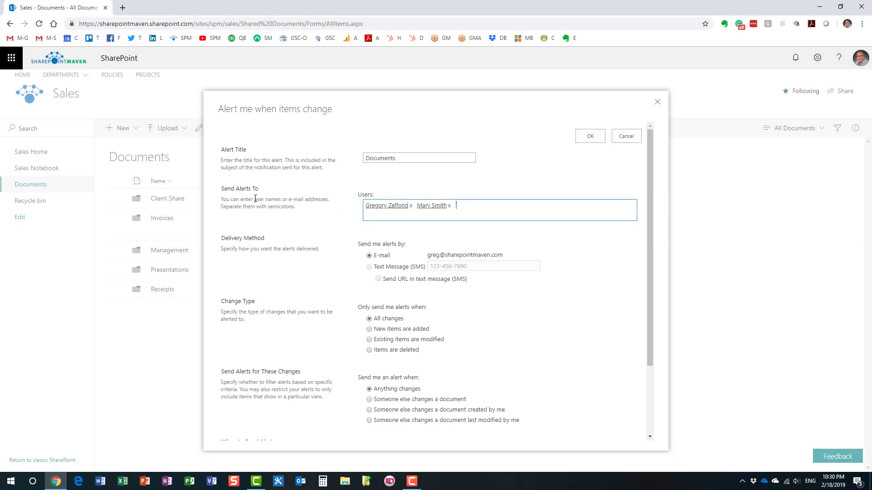
pyautogui.click(449, 206)
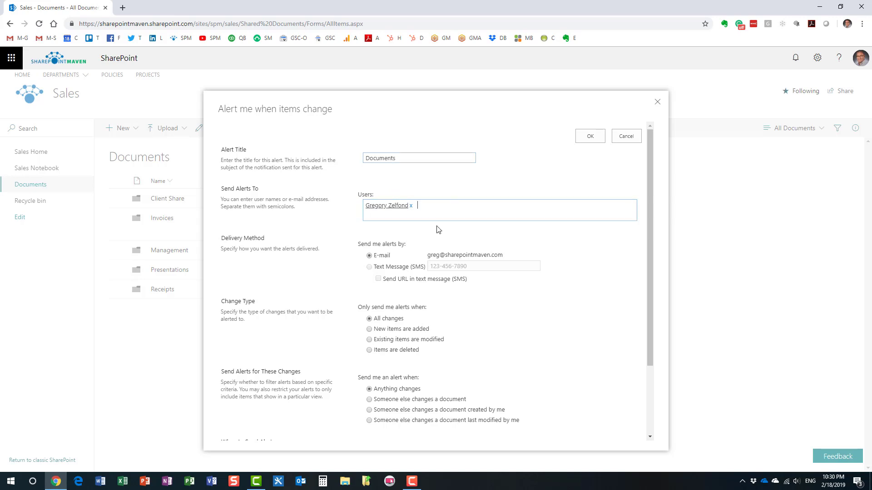
# Step: Save the library alert for all changes as a weekly summary on Monday at 7:00 PM
pyautogui.scroll(-1, 449, 303)
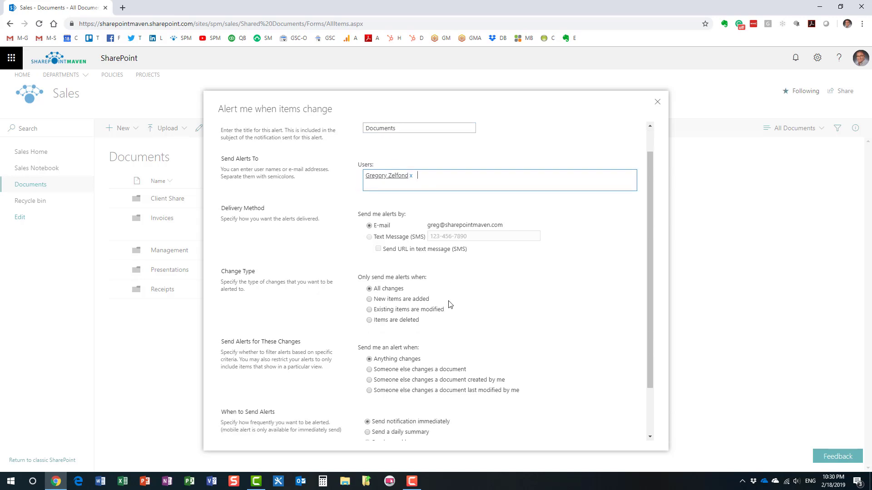
pyautogui.scroll(-2, 450, 304)
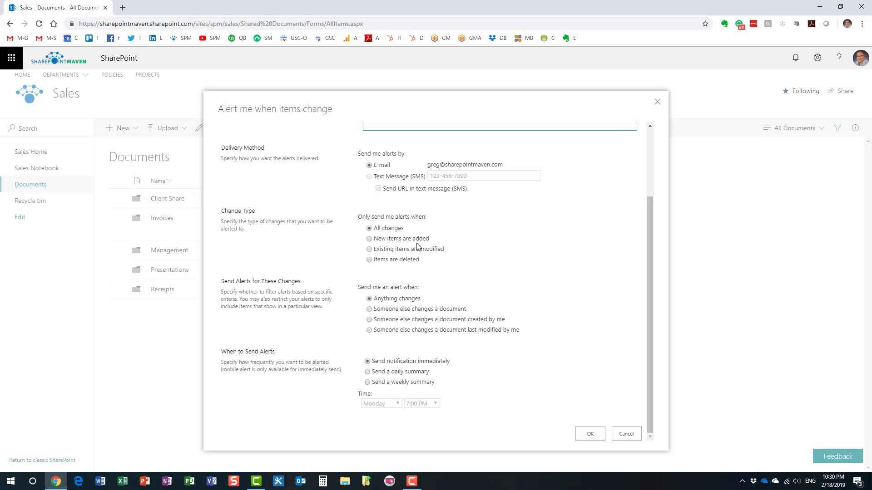
pyautogui.click(370, 260)
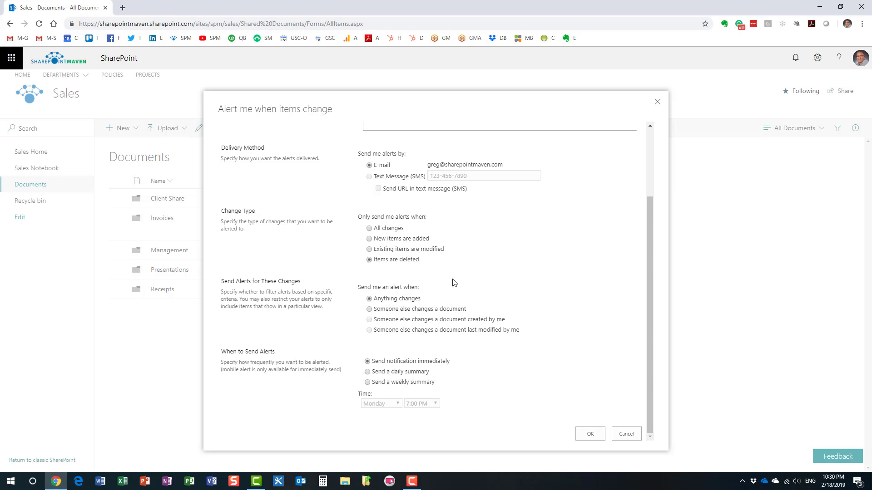
pyautogui.click(368, 229)
pyautogui.click(367, 373)
pyautogui.click(367, 383)
pyautogui.click(381, 404)
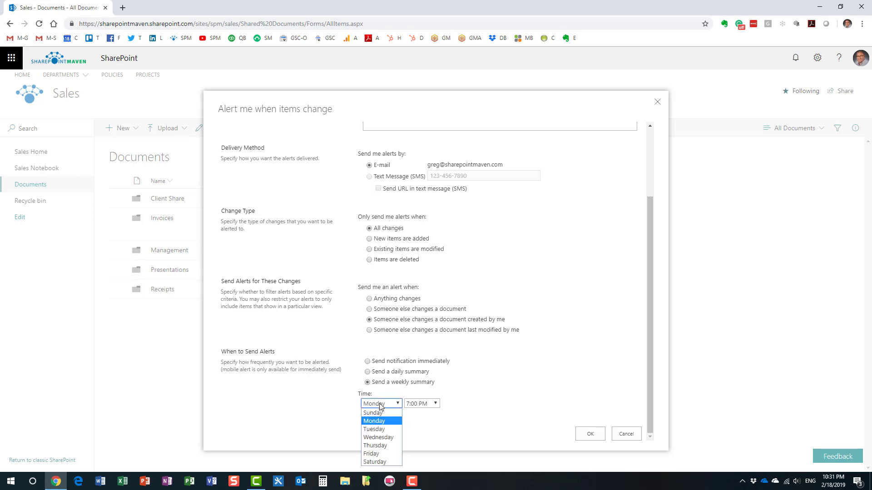
pyautogui.click(437, 423)
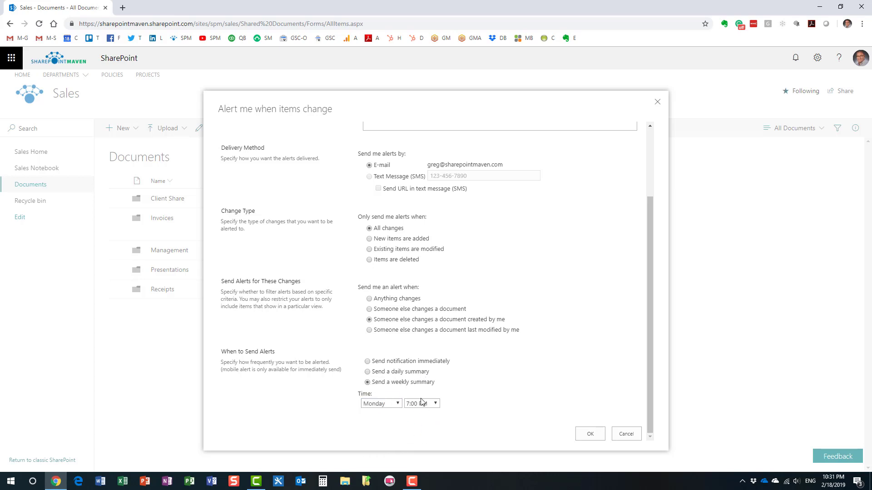
pyautogui.click(589, 432)
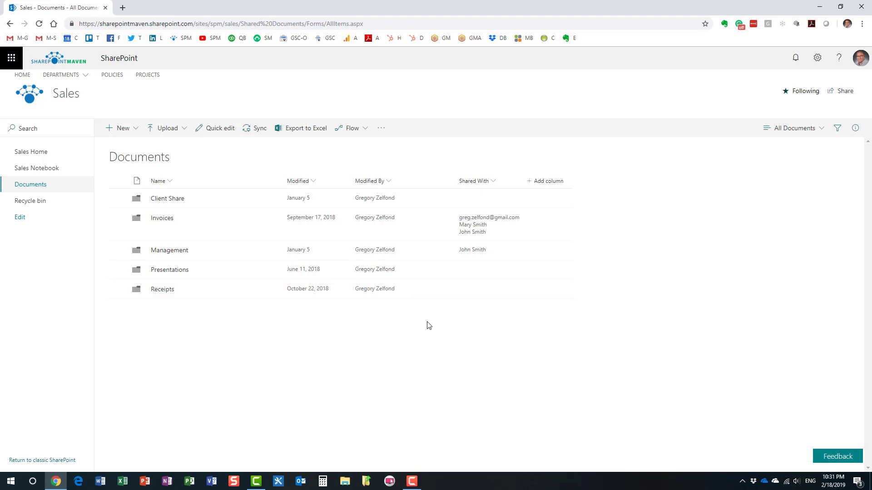
pyautogui.click(162, 200)
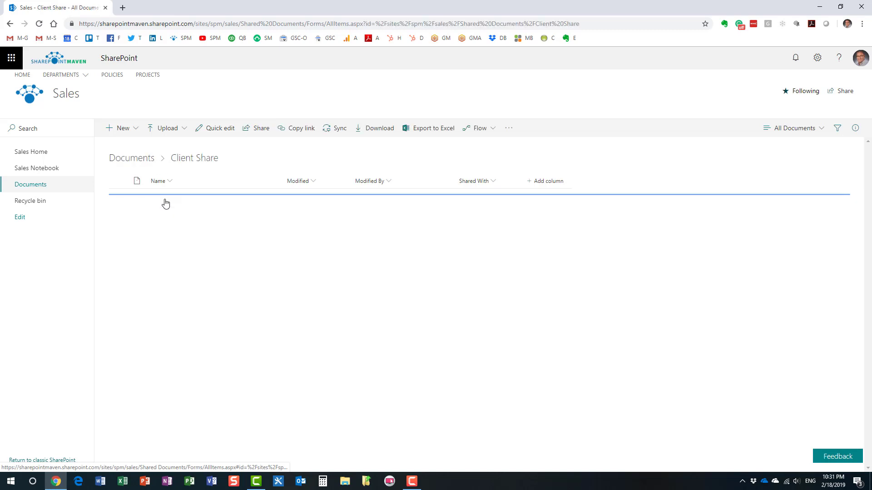
pyautogui.click(134, 158)
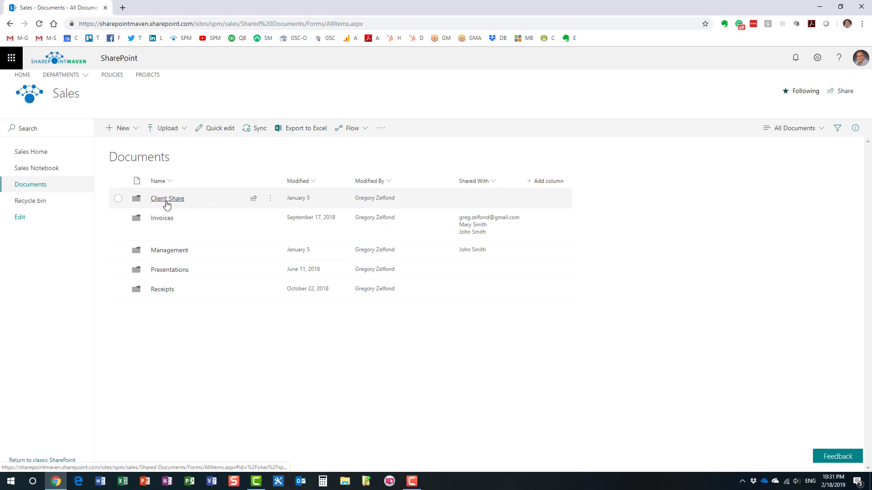
pyautogui.click(167, 200)
pyautogui.click(139, 159)
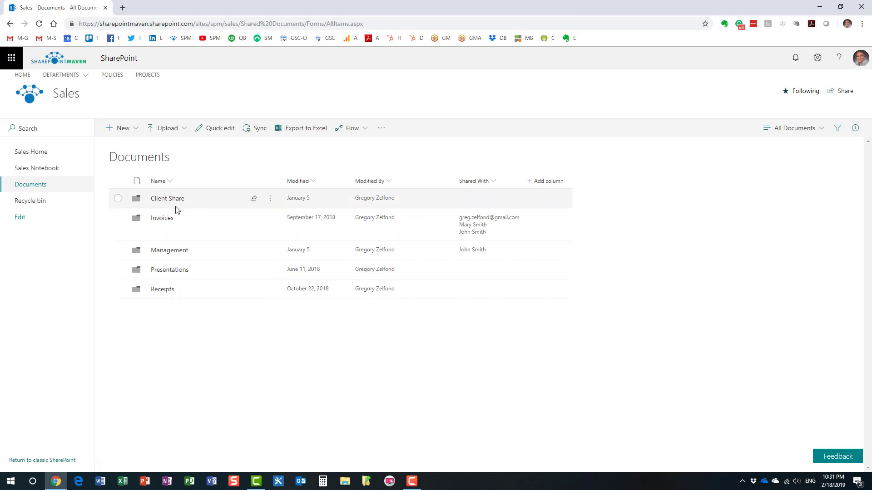
# Step: Select the Client Share folder and bring up its Alert me dialog
pyautogui.click(118, 199)
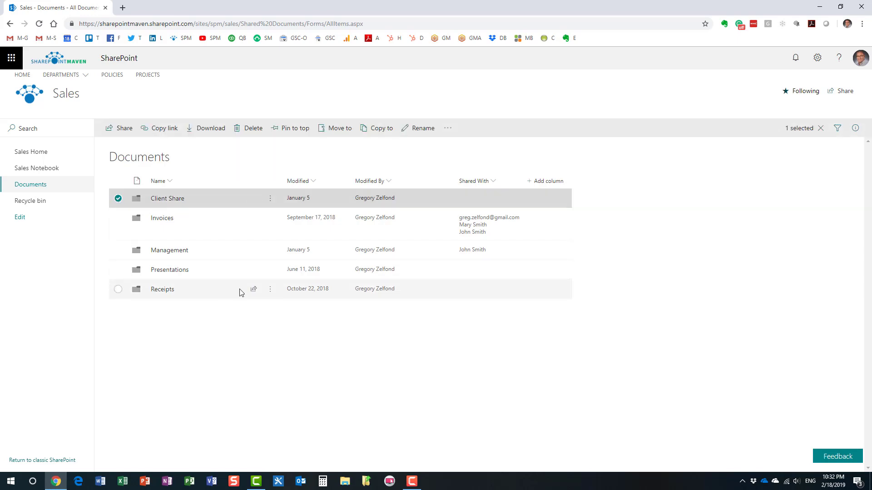
pyautogui.click(119, 200)
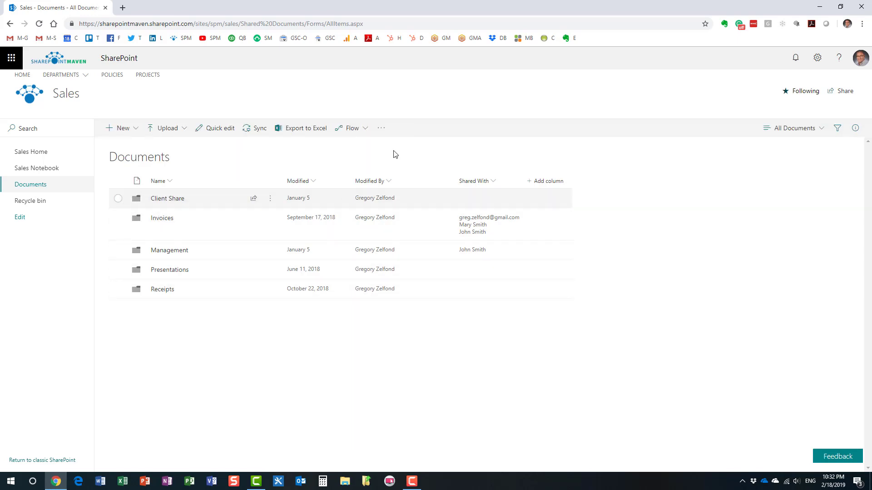
pyautogui.click(381, 128)
pyautogui.click(359, 145)
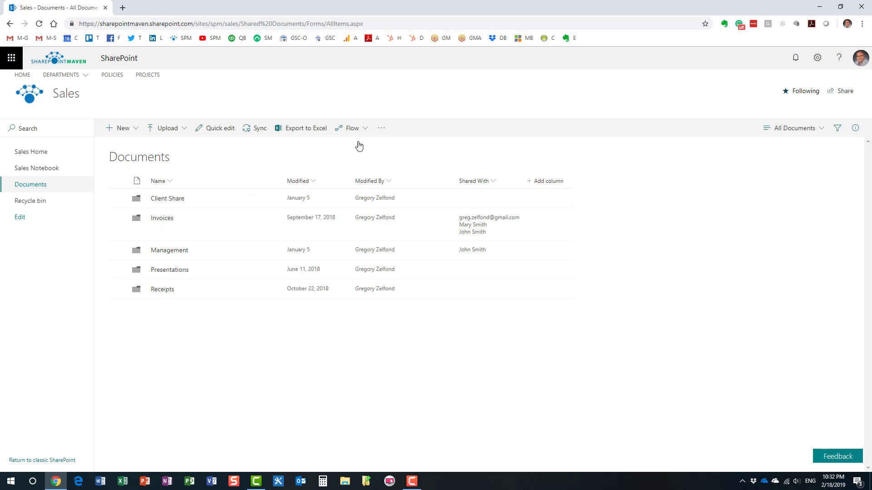
pyautogui.click(119, 198)
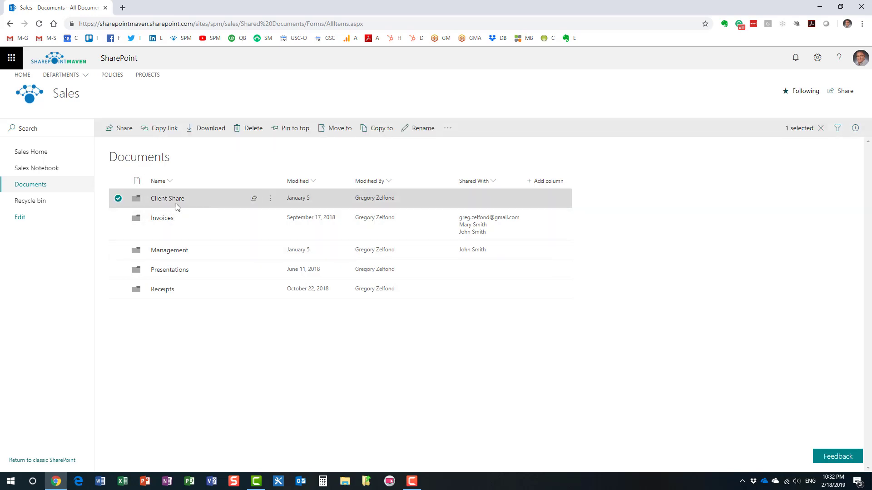
pyautogui.click(447, 128)
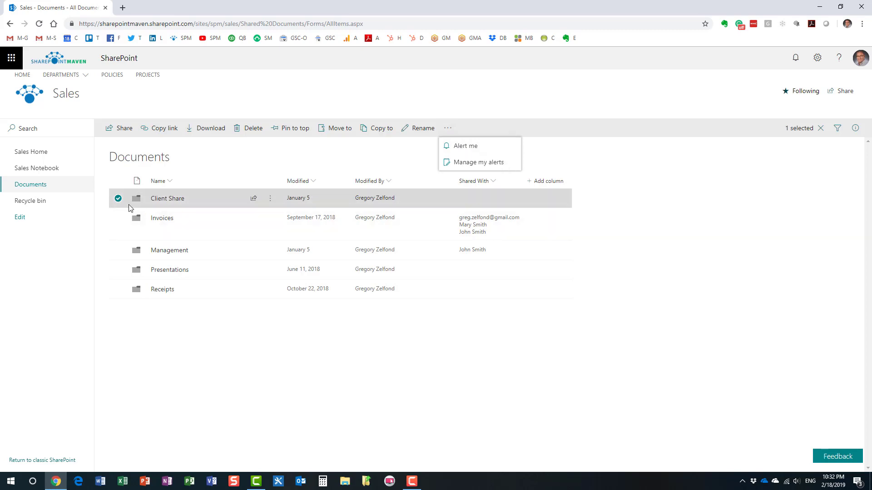
pyautogui.click(480, 147)
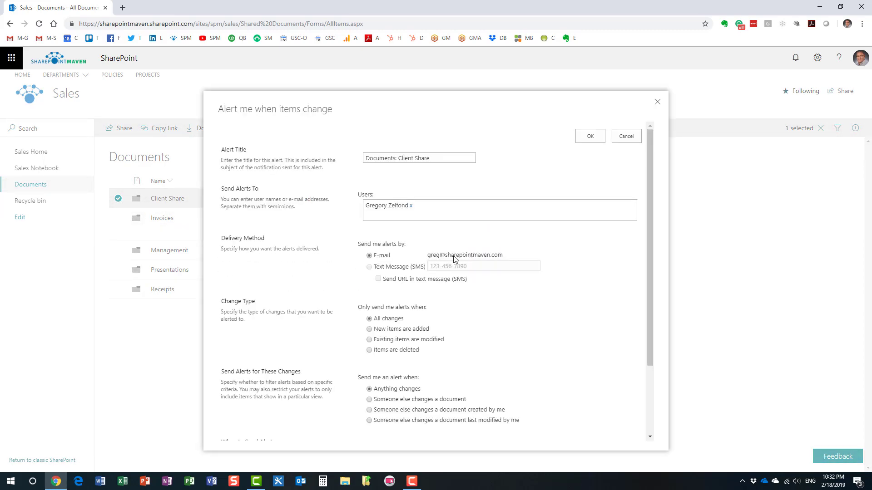
# Step: Save the Client Share alert for when new items are added
pyautogui.moveTo(431, 158); pyautogui.dragTo(397, 157)
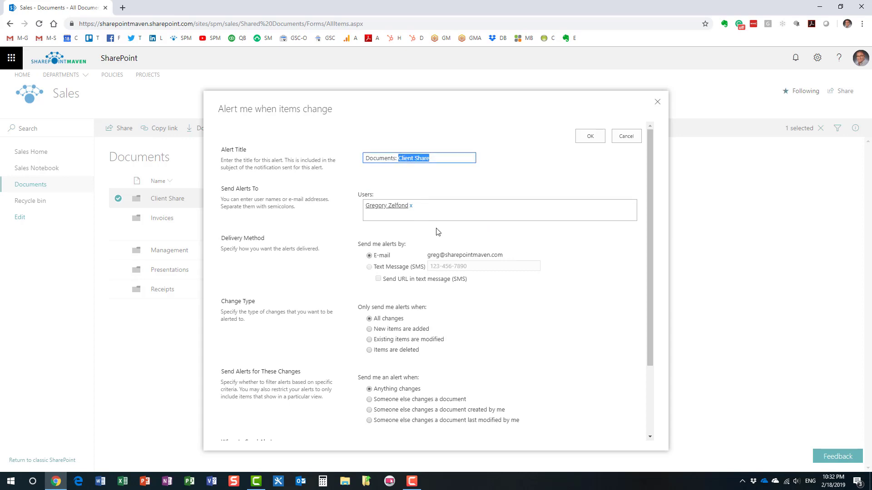
pyautogui.scroll(-2, 428, 303)
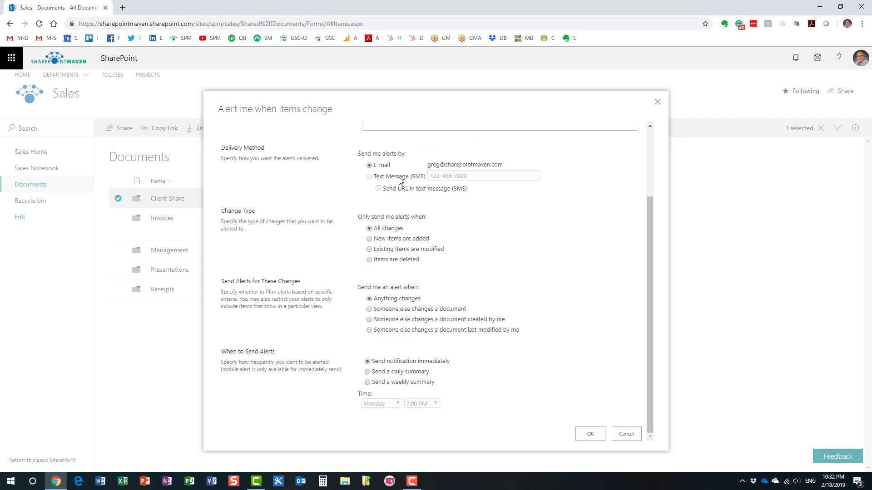
pyautogui.click(369, 239)
pyautogui.click(582, 434)
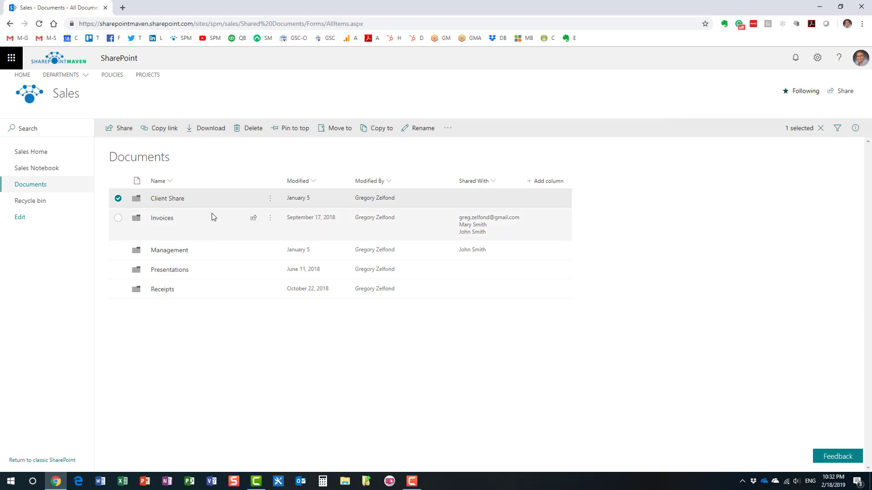
# Step: Open Client Share and select Budget 20180820.xlsx to view its extra commands
pyautogui.click(175, 201)
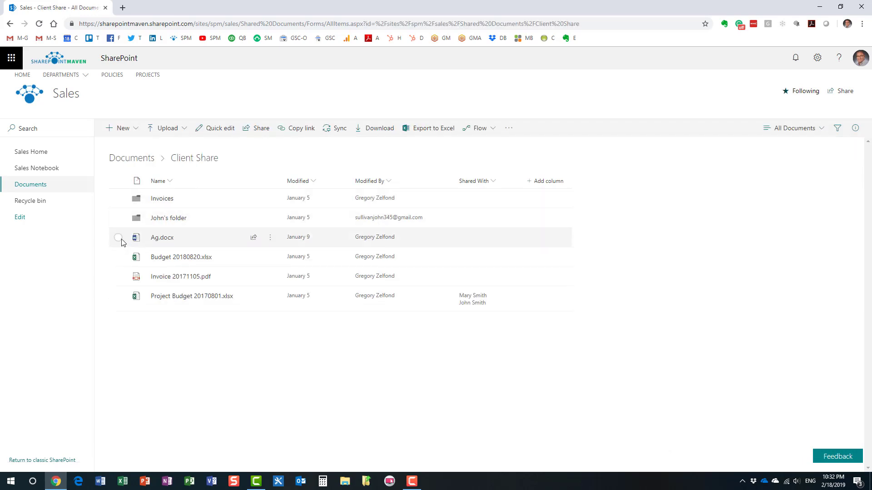
pyautogui.click(119, 257)
pyautogui.click(121, 263)
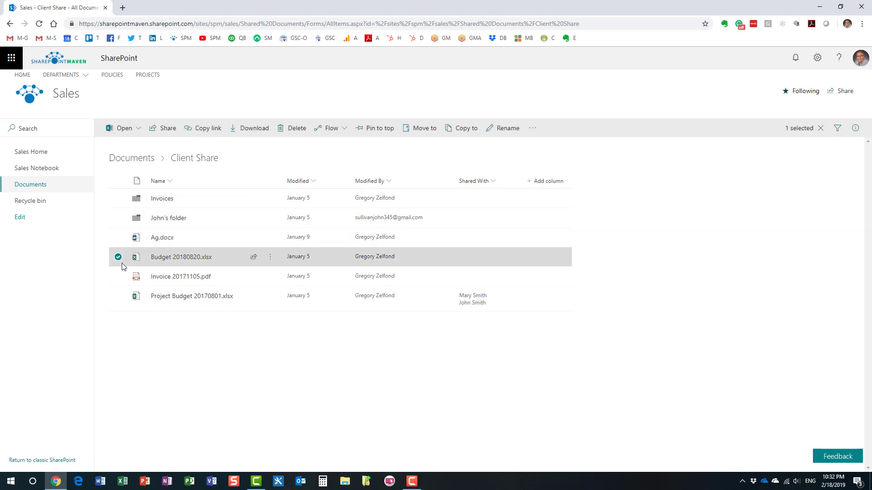
pyautogui.click(533, 133)
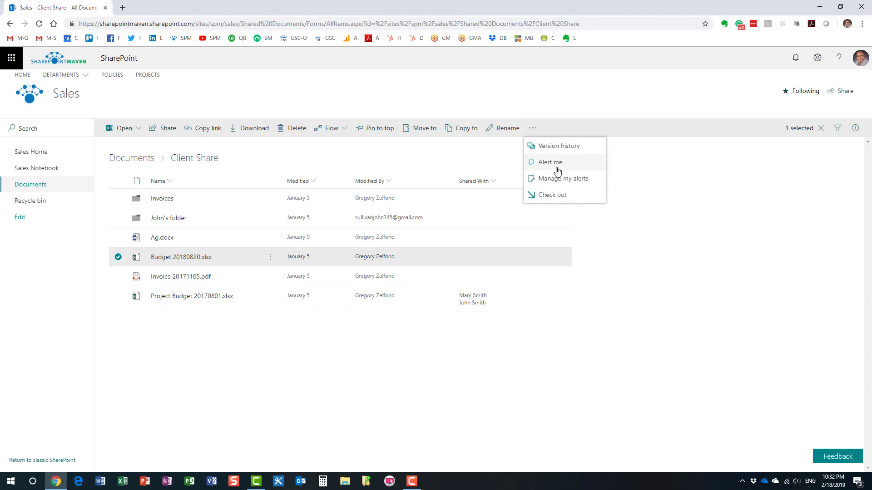
pyautogui.click(371, 94)
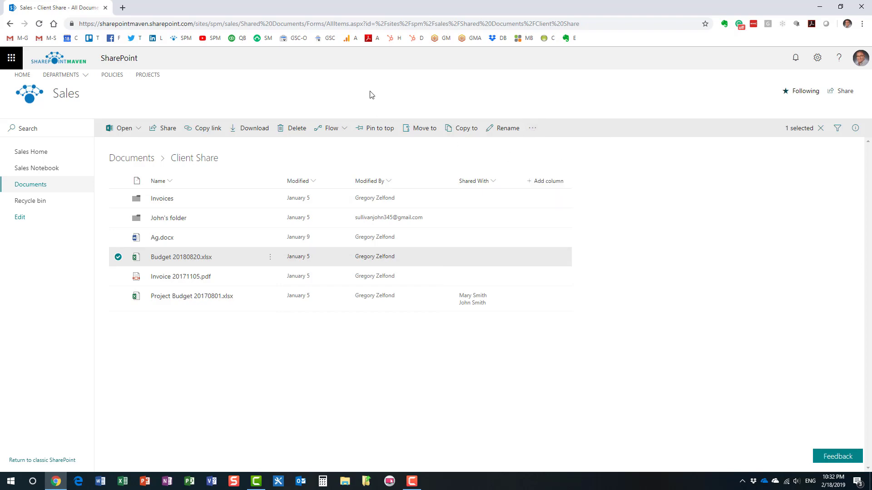